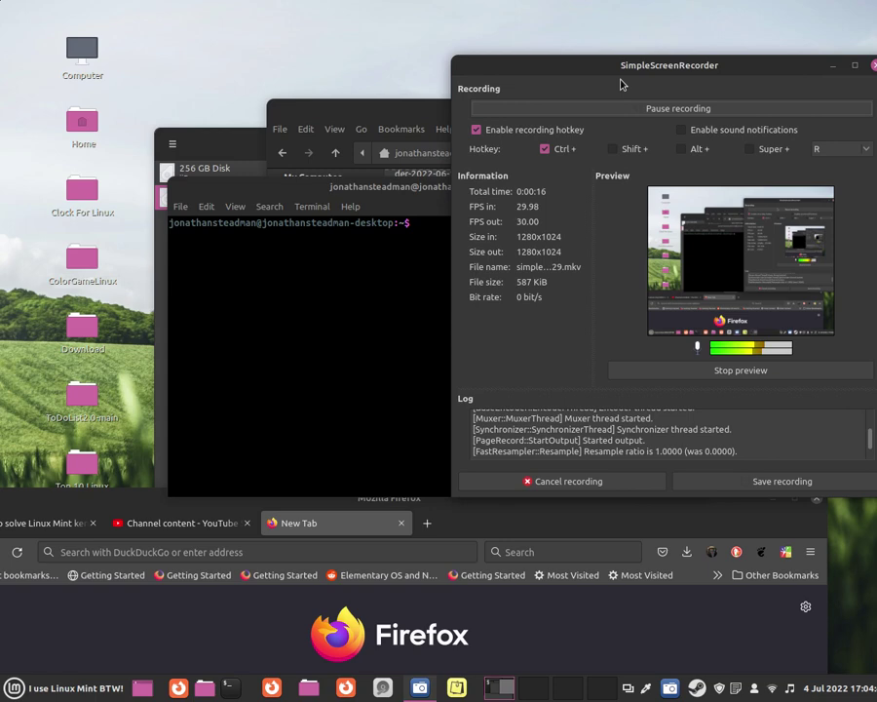
# - Run "sudo apt update && apt upgrade" in the terminal and clear its output
pyautogui.moveTo(621, 82); pyautogui.dragTo(575, 300)
pyautogui.click(566, 289)
pyautogui.write('sudo apt')
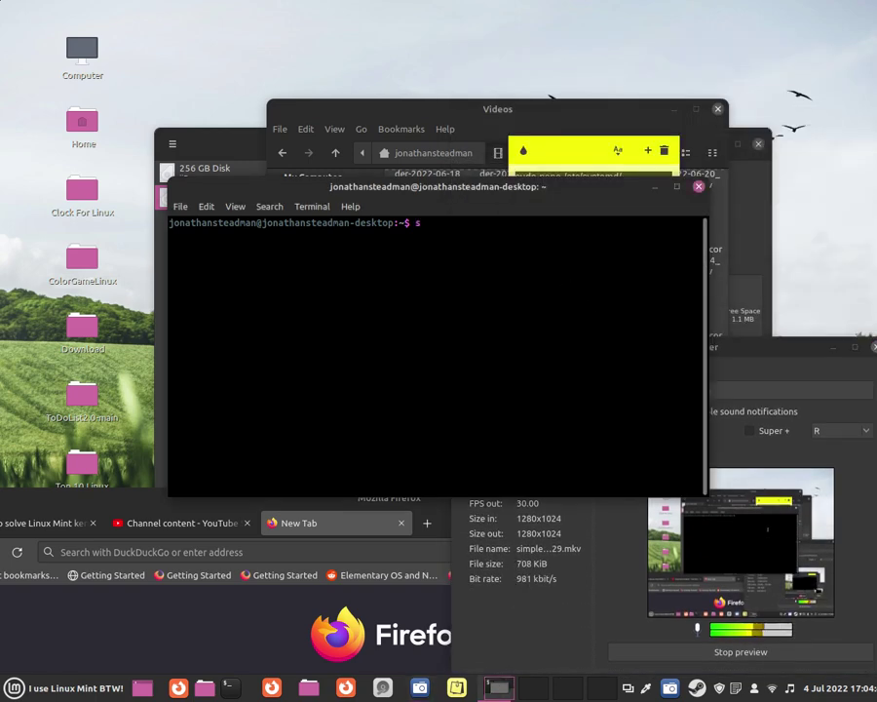
pyautogui.write(' update')
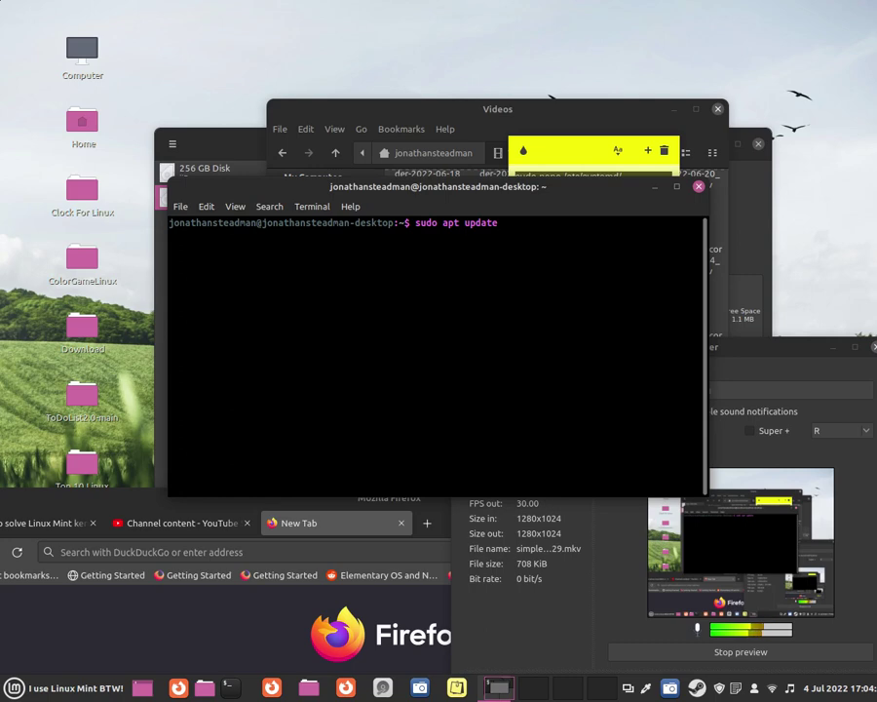
pyautogui.write(' && apt upgrade')
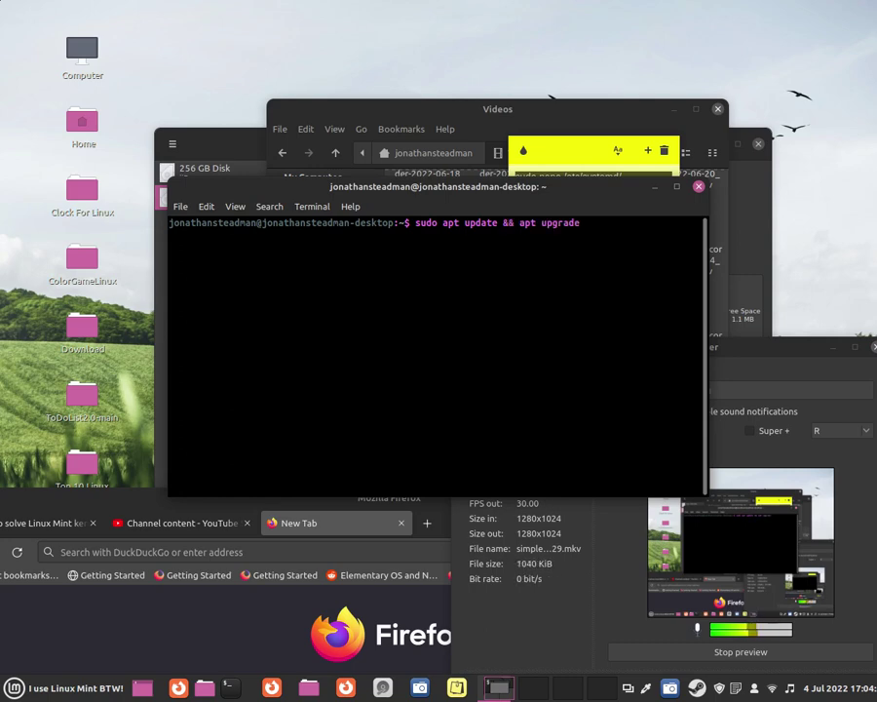
pyautogui.press('Return')
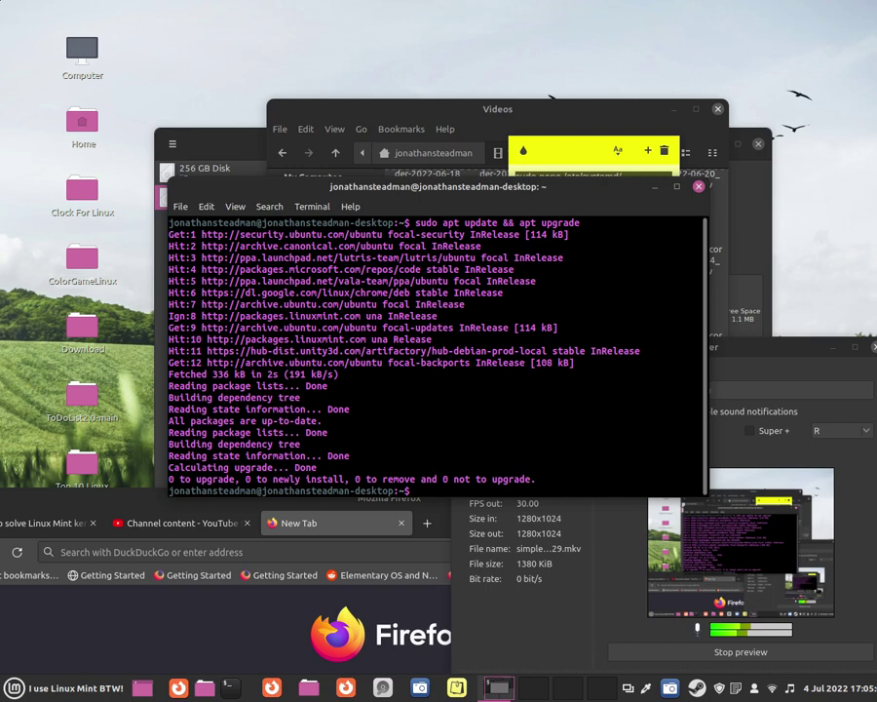
pyautogui.write('clear')
pyautogui.press('Return')
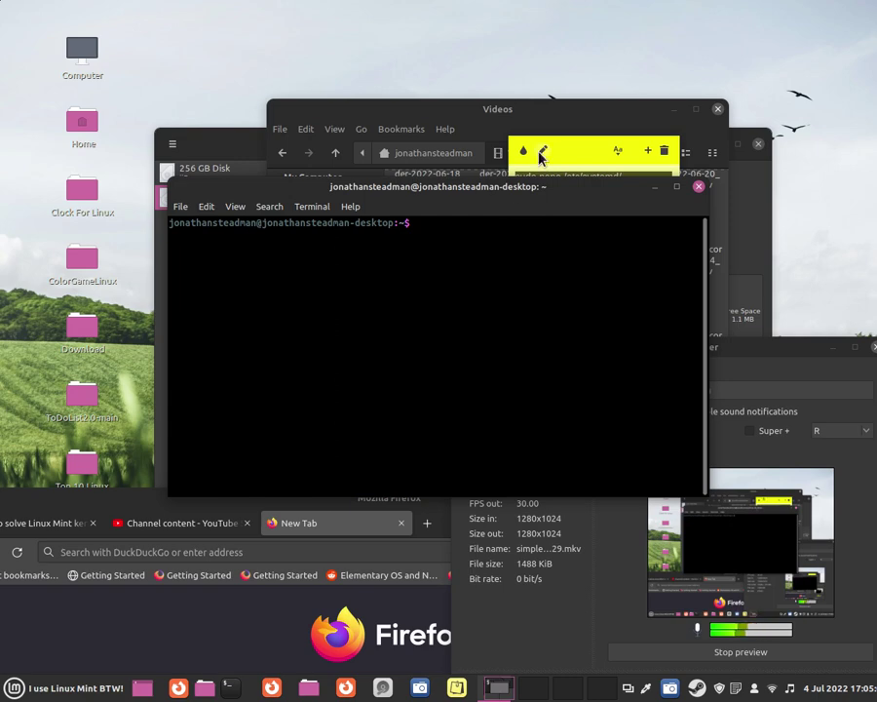
# - Uncover the sticky note behind the terminal and install nano with "sudo apt install nano"
pyautogui.moveTo(526, 186); pyautogui.dragTo(536, 280)
pyautogui.moveTo(507, 222); pyautogui.dragTo(351, 226)
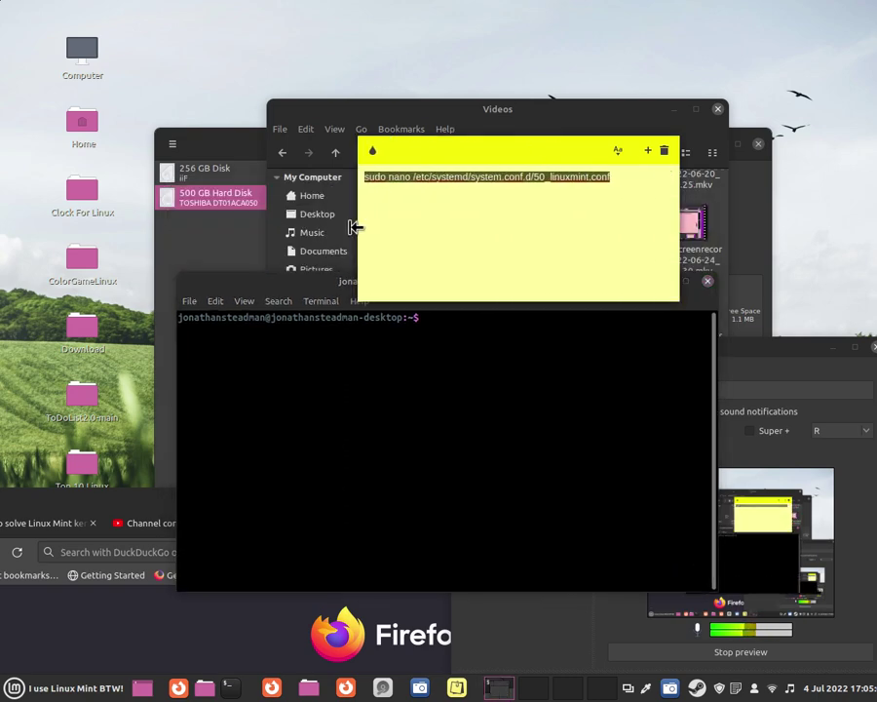
pyautogui.moveTo(327, 283); pyautogui.dragTo(332, 275)
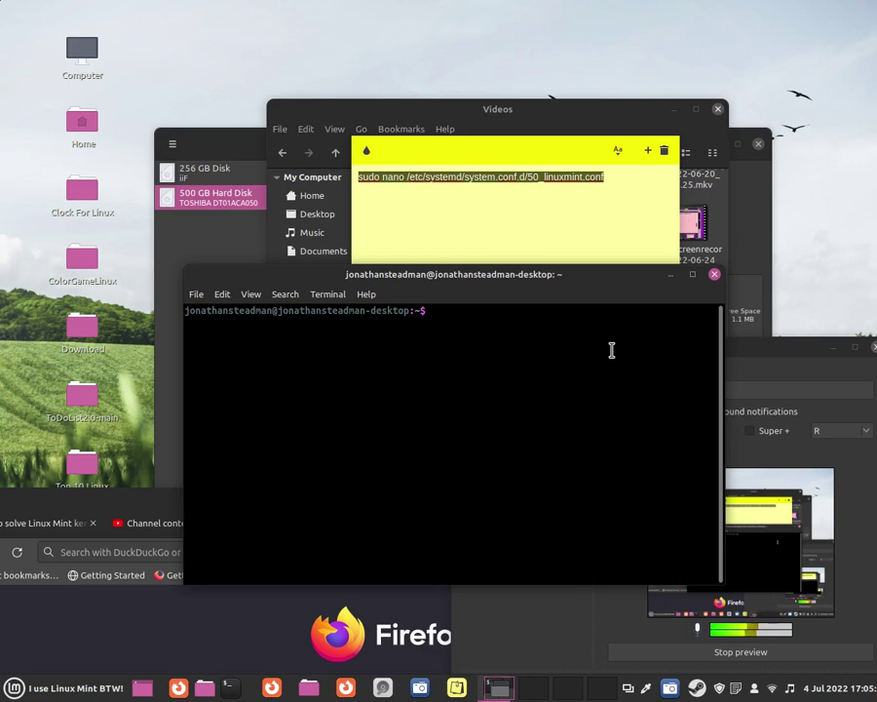
pyautogui.write('sudo apt install nano')
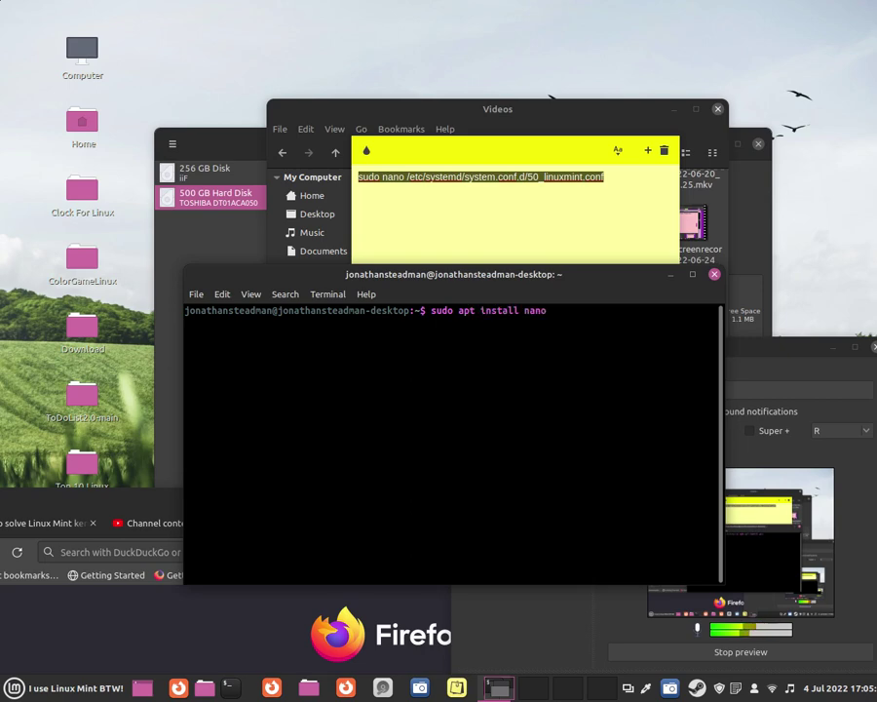
pyautogui.press('Return')
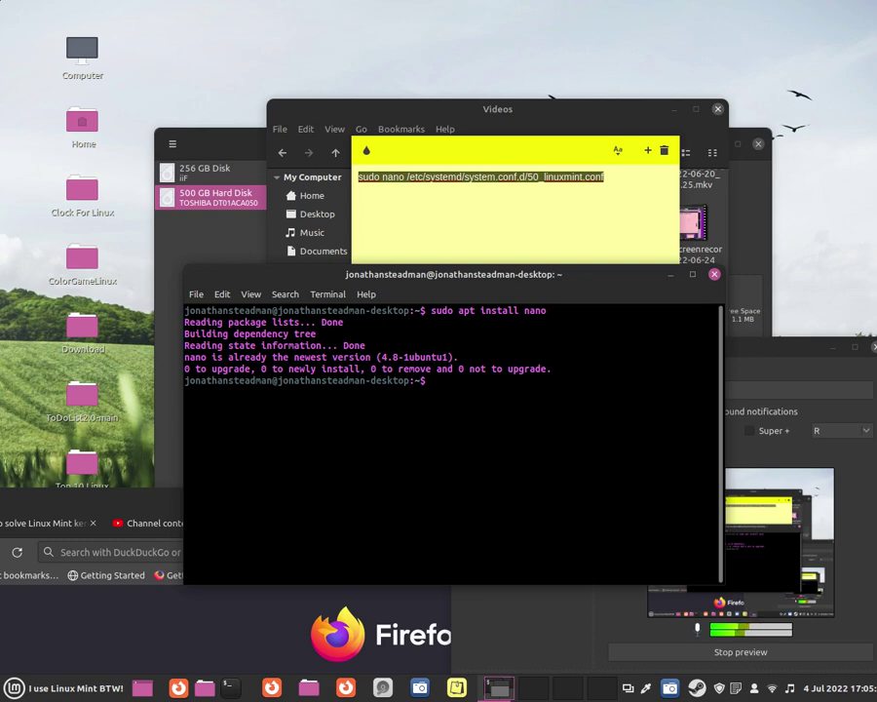
# - Try to open /etc/systemd/system.conf/50_linuxmint.conf in nano with sudo
pyautogui.write('sudo nano /etc')
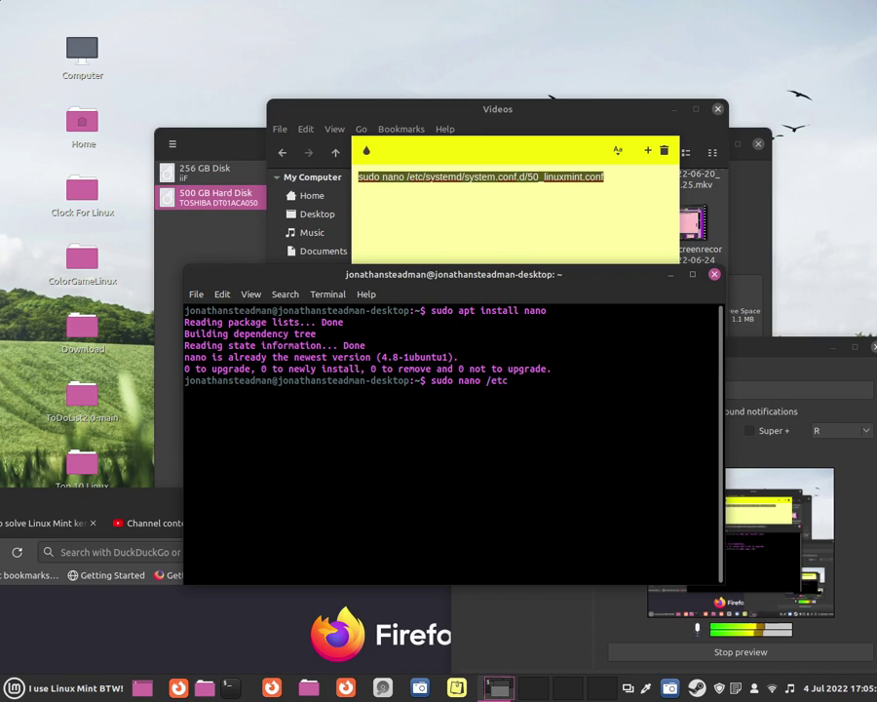
pyautogui.write('/syste')
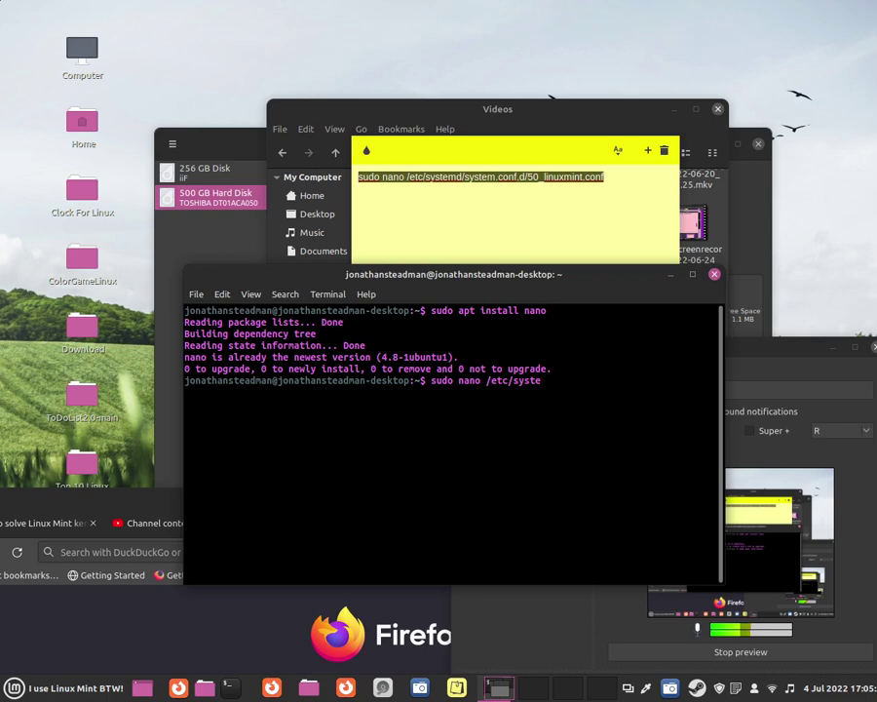
pyautogui.write('md/system.co')
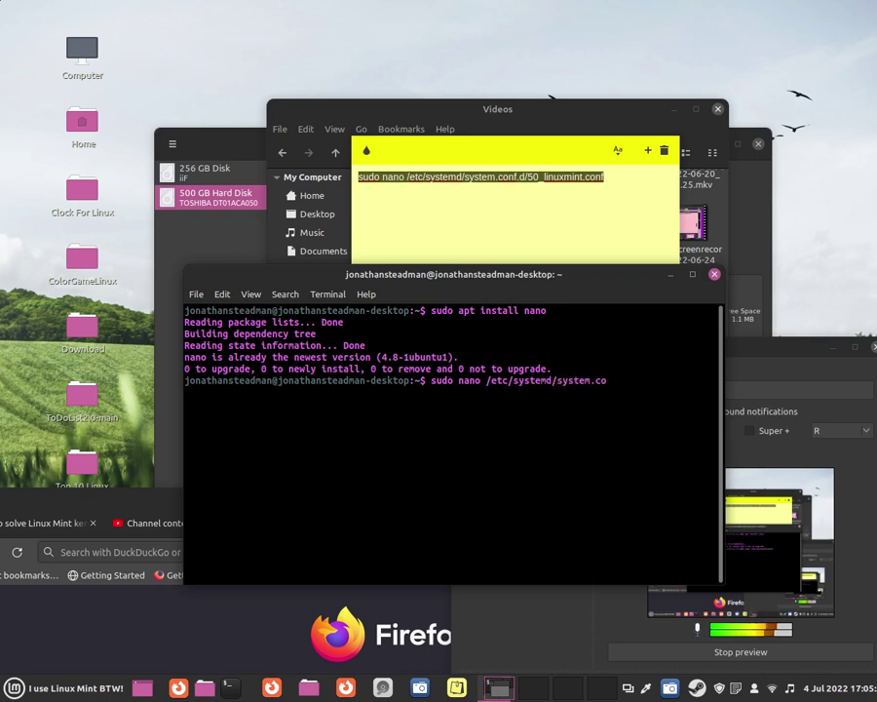
pyautogui.write('nf/50')
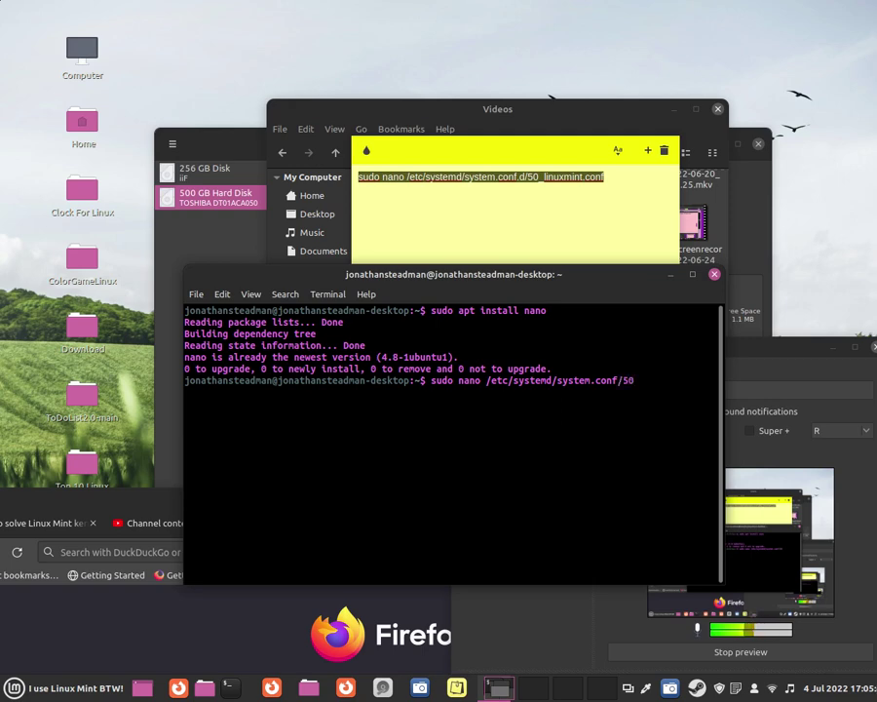
pyautogui.write('_linuxmint.conf')
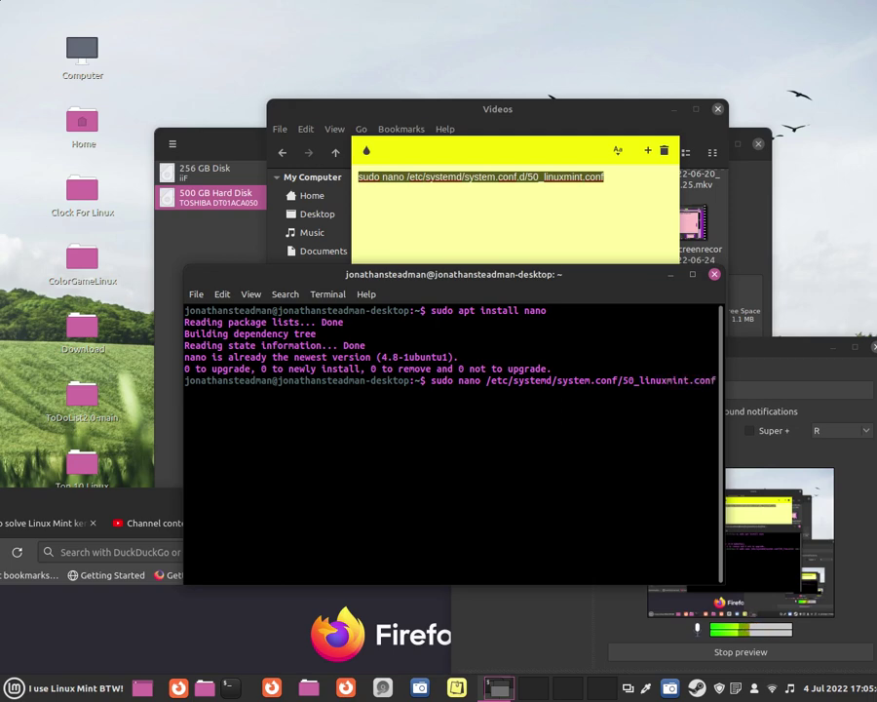
pyautogui.press('Return')
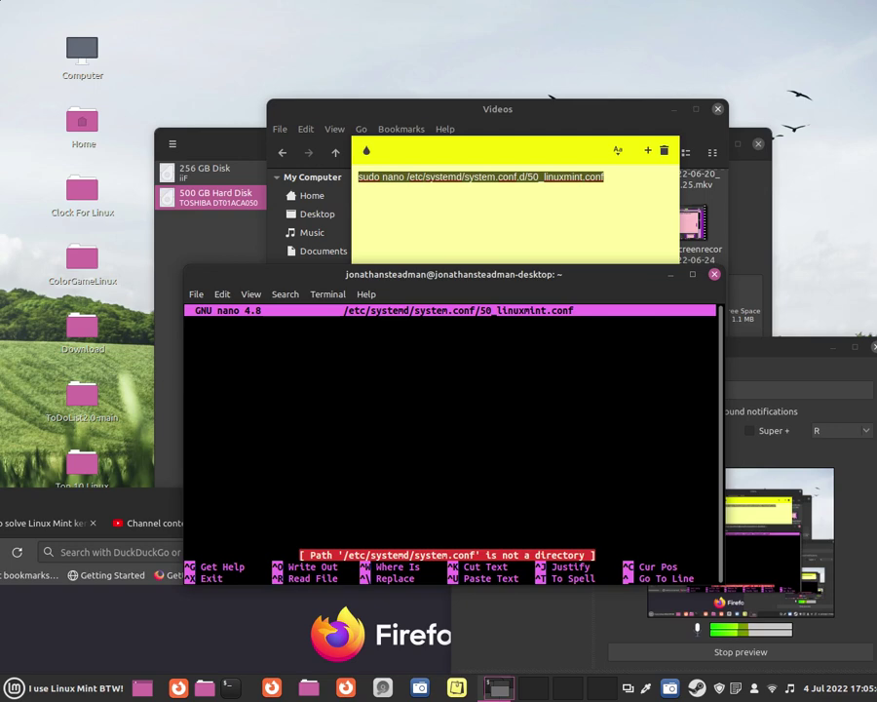
pyautogui.hotkey('ctrl', 'x')
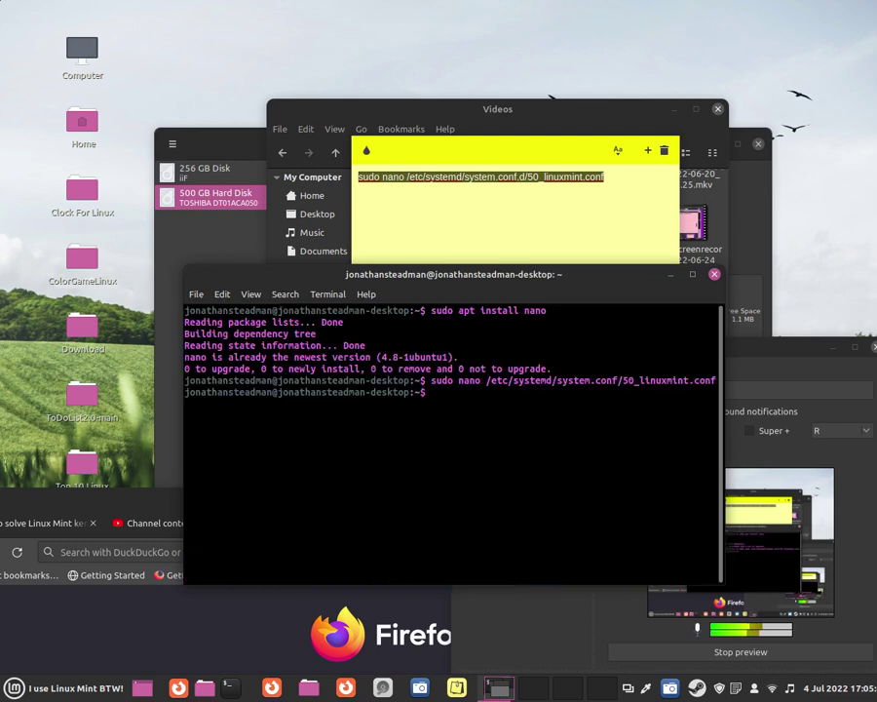
# - Copy the sudo nano command from the sticky note and run it in the terminal to open /etc/systemd/system.conf.d/50_linuxmint.conf
pyautogui.click(626, 175)
pyautogui.moveTo(627, 175); pyautogui.dragTo(357, 176)
pyautogui.rightClick(400, 185)
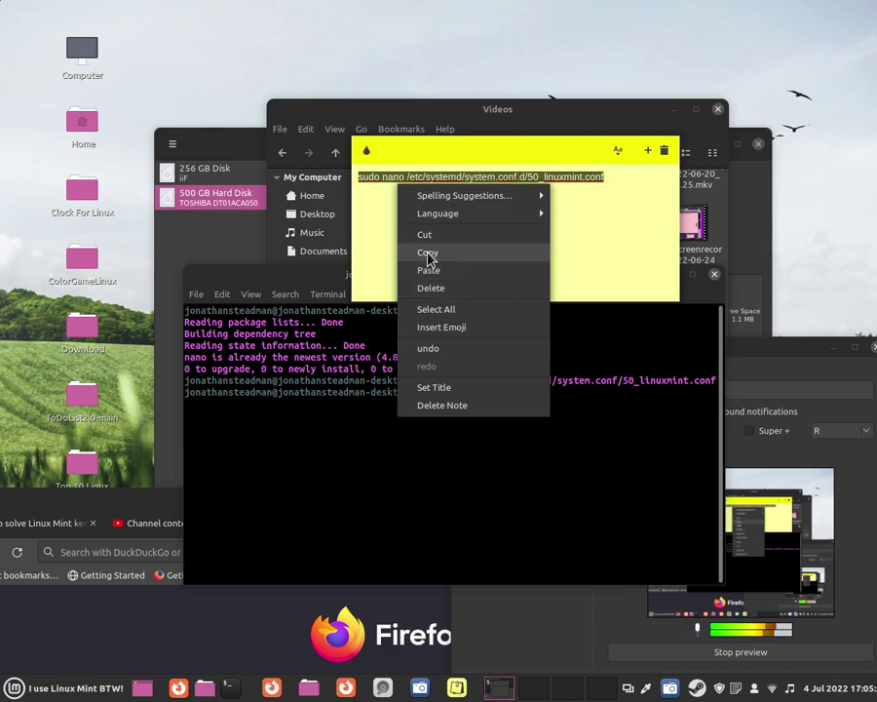
pyautogui.click(409, 253)
pyautogui.click(513, 403)
pyautogui.rightClick(511, 402)
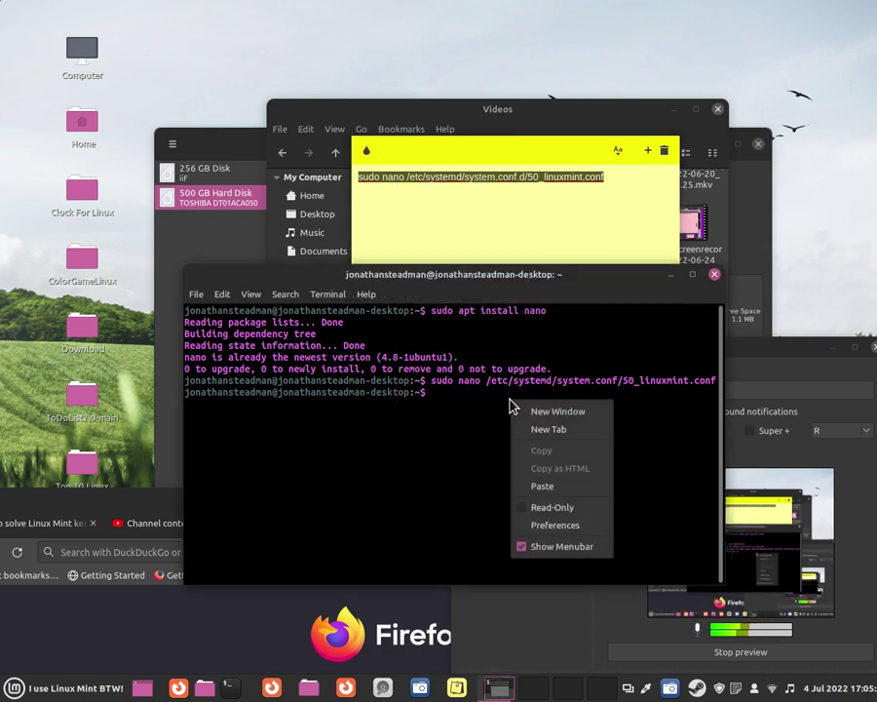
pyautogui.click(539, 484)
pyautogui.press('Return')
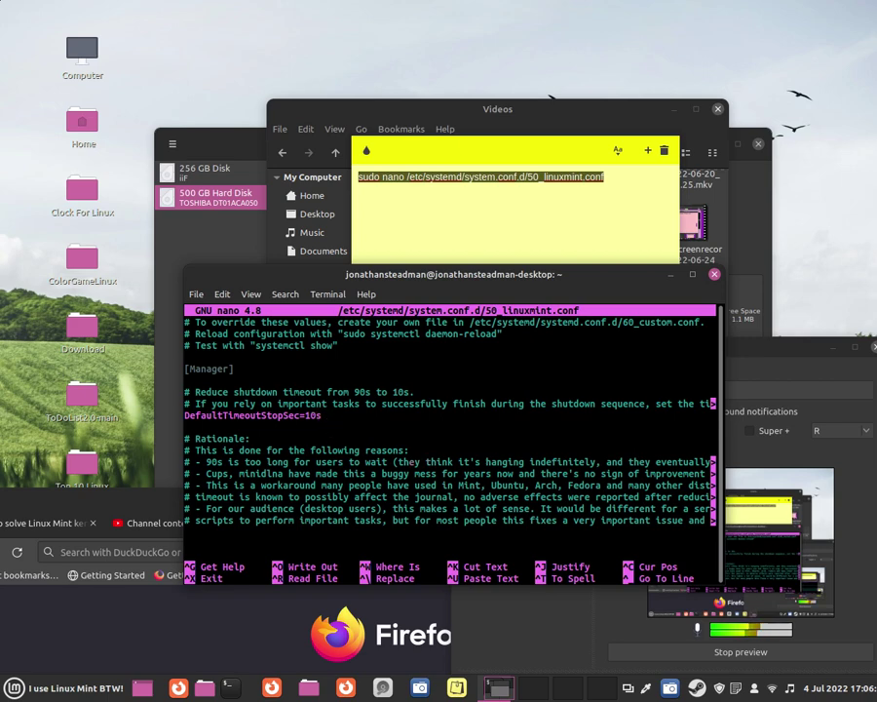
# - Maximize the terminal, set DefaultTimeoutStopSec to 90s, and save 50_linuxmint.conf while exiting nano
pyautogui.moveTo(543, 294); pyautogui.dragTo(519, 11)
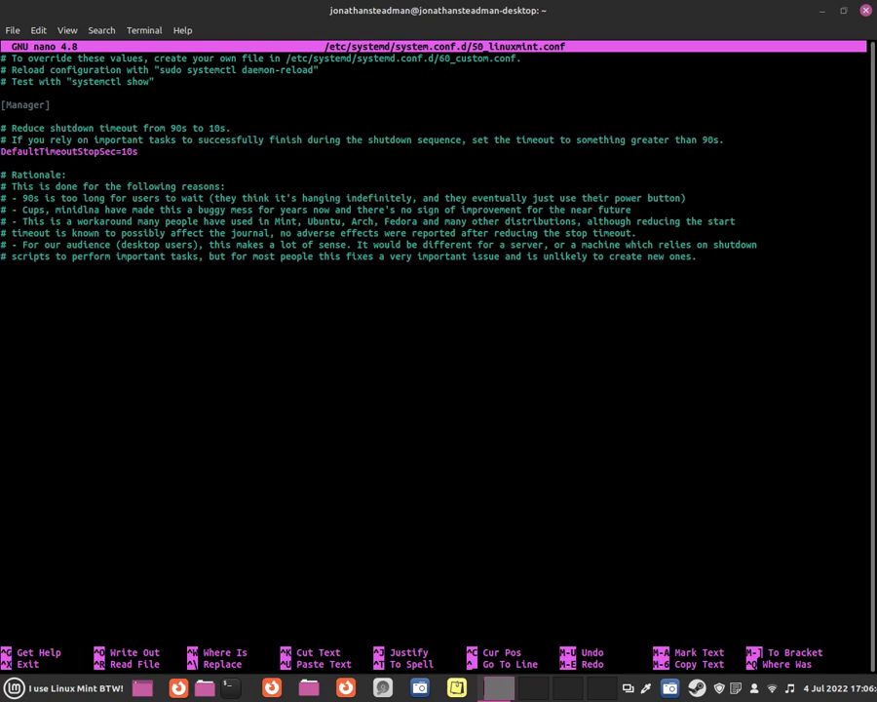
pyautogui.press('BackSpace')
pyautogui.write('9')
pyautogui.hotkey('ctrl', 'x')
pyautogui.press('y')
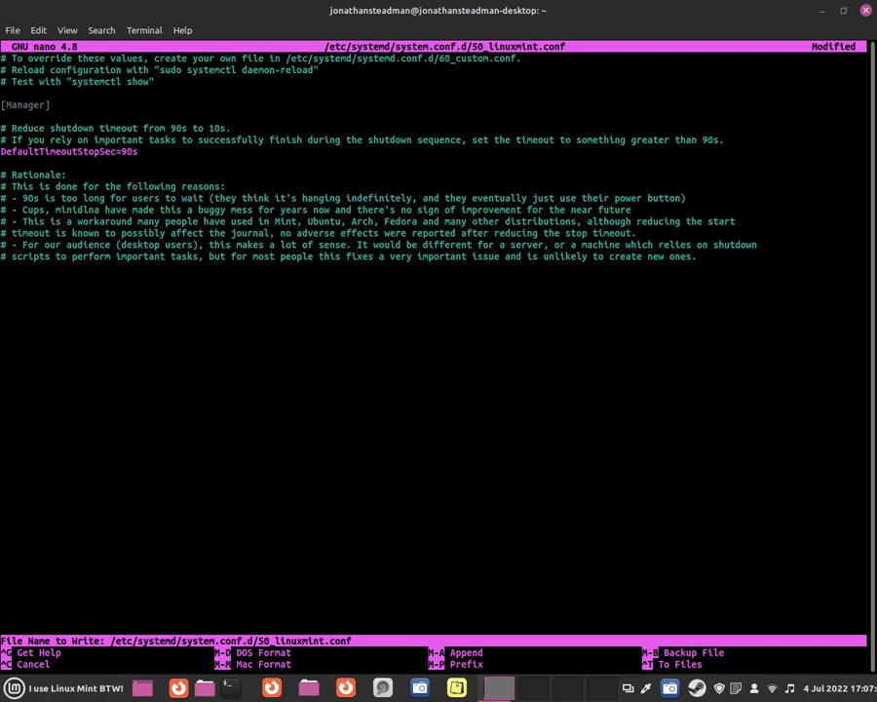
pyautogui.press('Return')
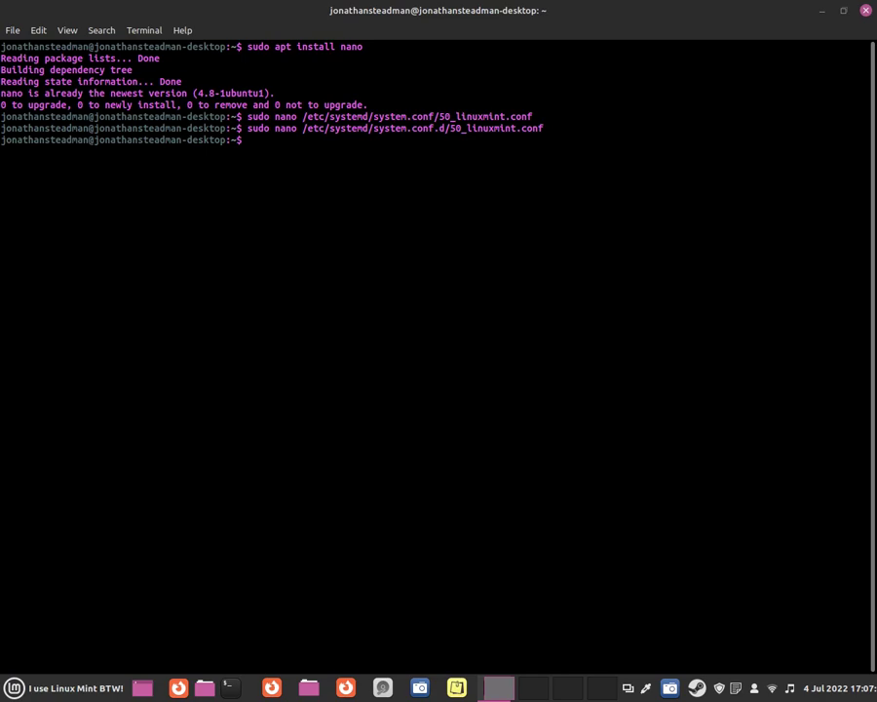
# - Reopen 50_linuxmint.conf in nano to check the DefaultTimeoutStopSec value, and exit without changes
pyautogui.press('Up')
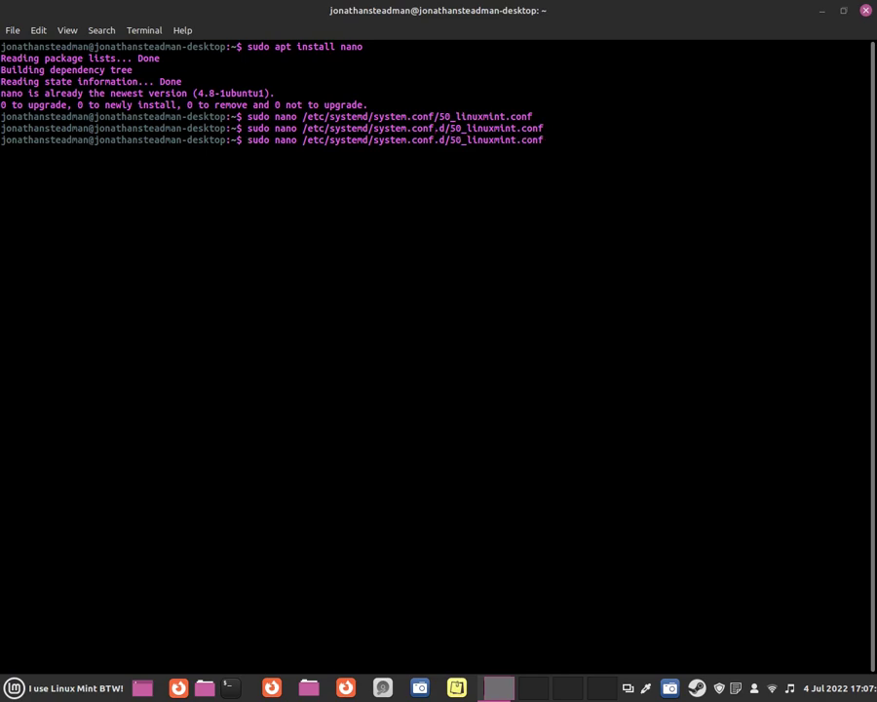
pyautogui.press('Return')
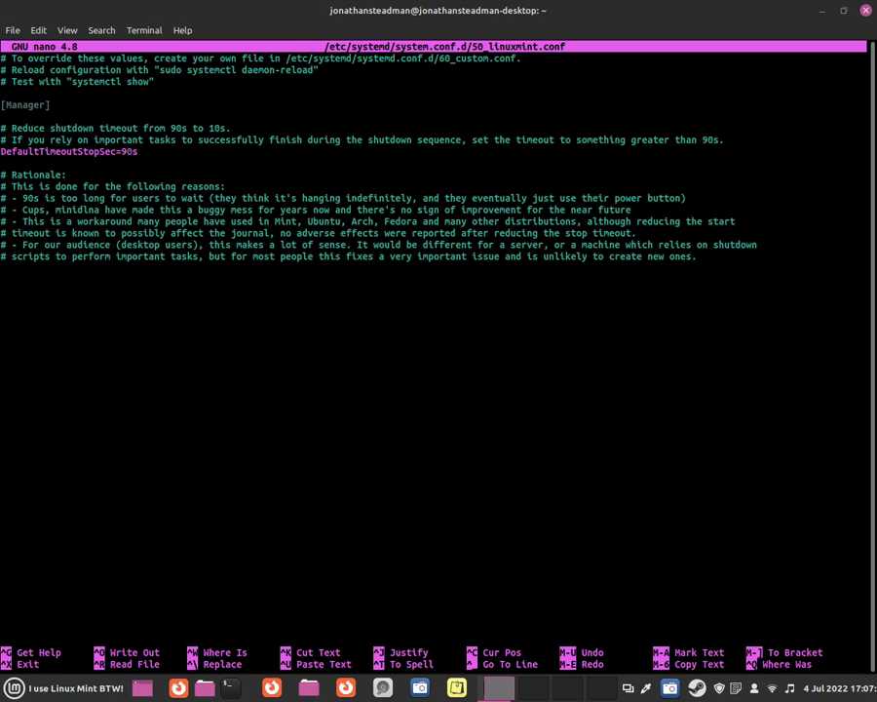
pyautogui.hotkey('ctrl', 'x')
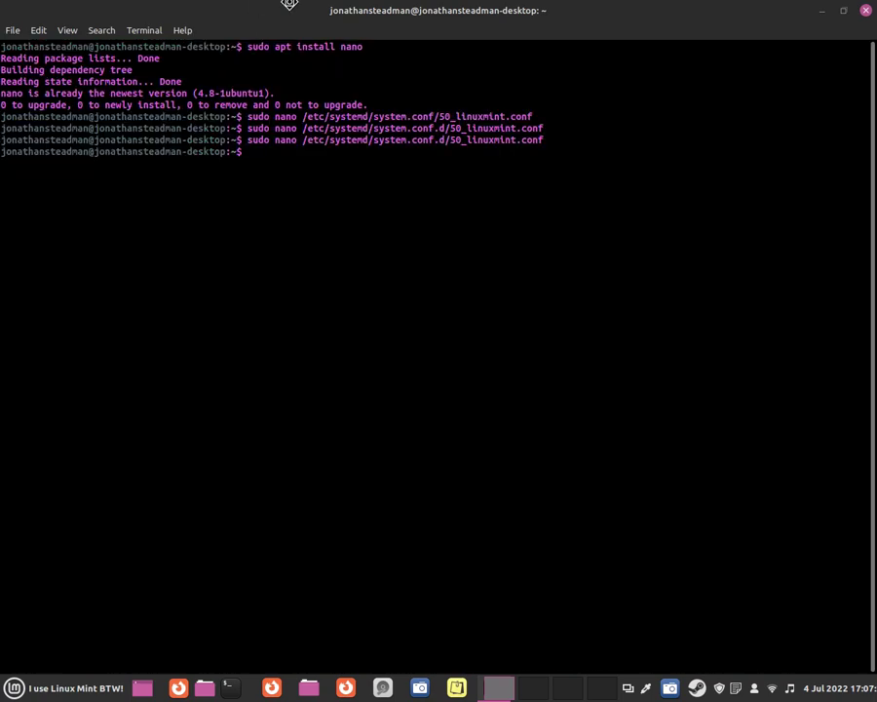
# - Restore the terminal window from full size and close it
pyautogui.doubleClick(204, 6)
pyautogui.click(641, 334)
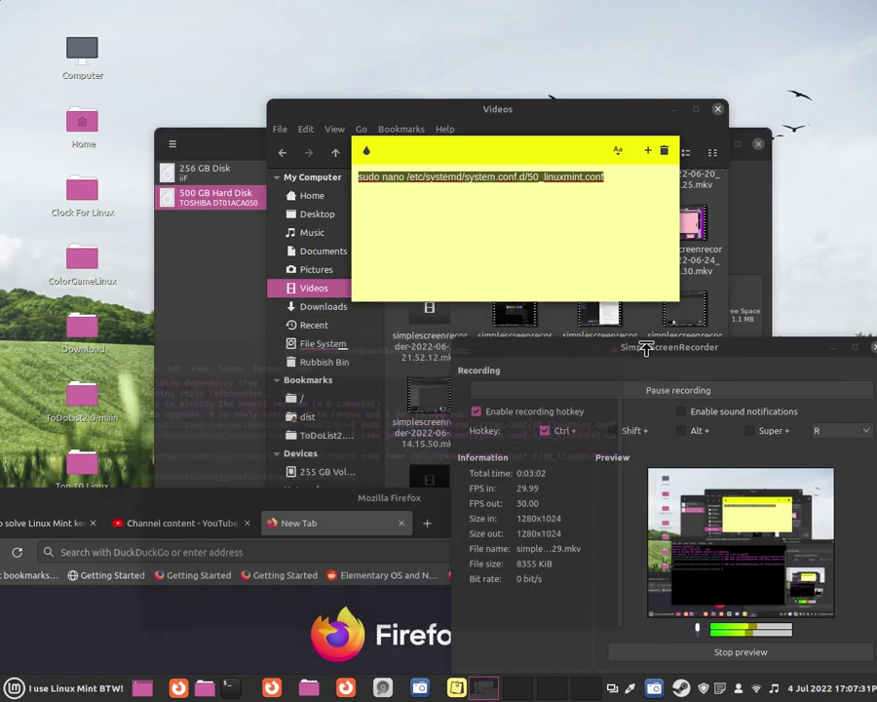
pyautogui.moveTo(638, 346); pyautogui.dragTo(580, 194)
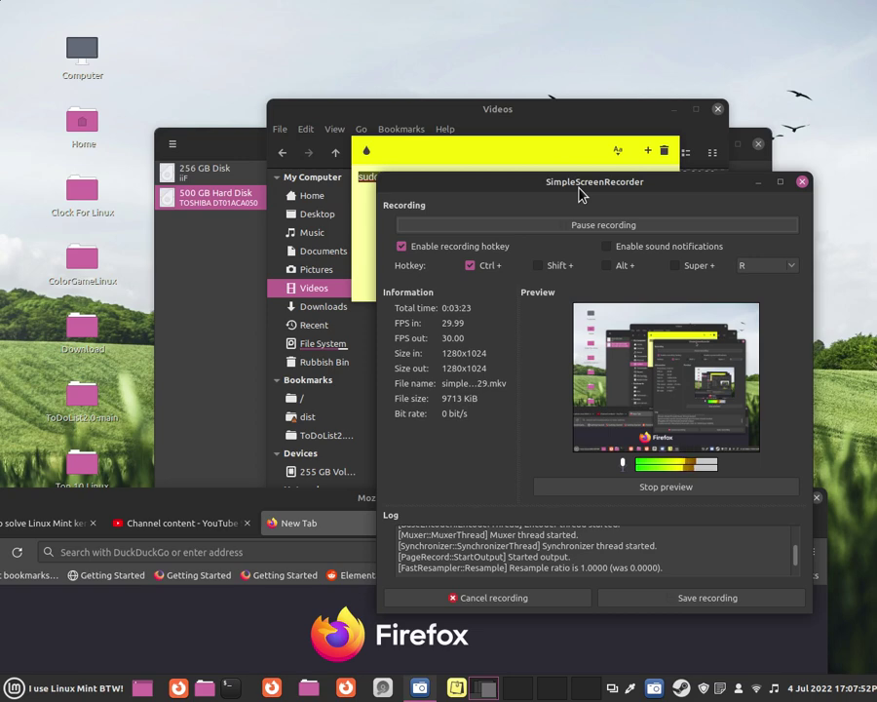
pyautogui.moveTo(579, 188); pyautogui.dragTo(588, 225)
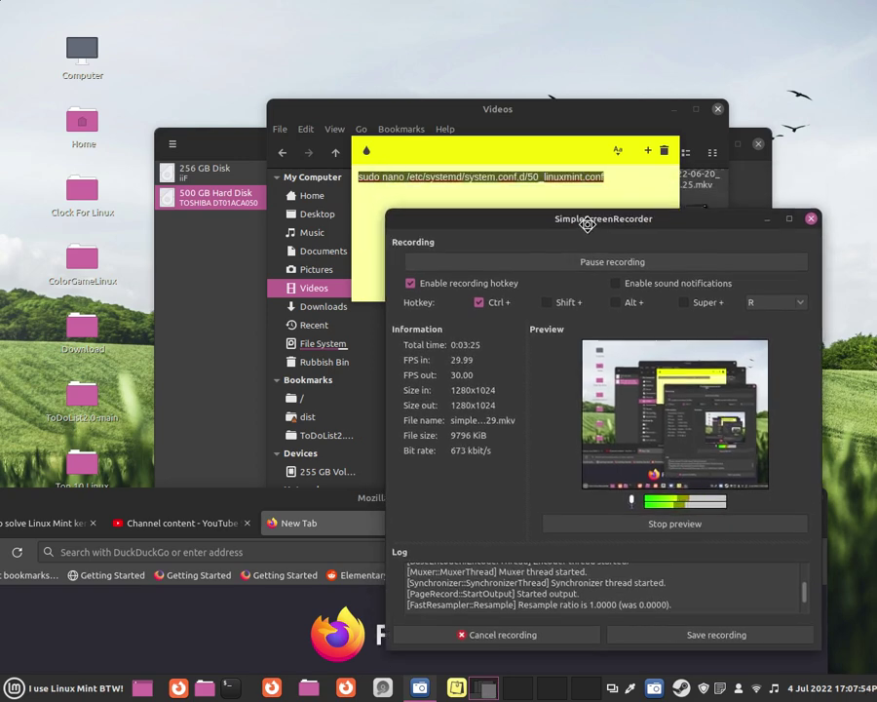
pyautogui.moveTo(588, 225); pyautogui.dragTo(573, 229)
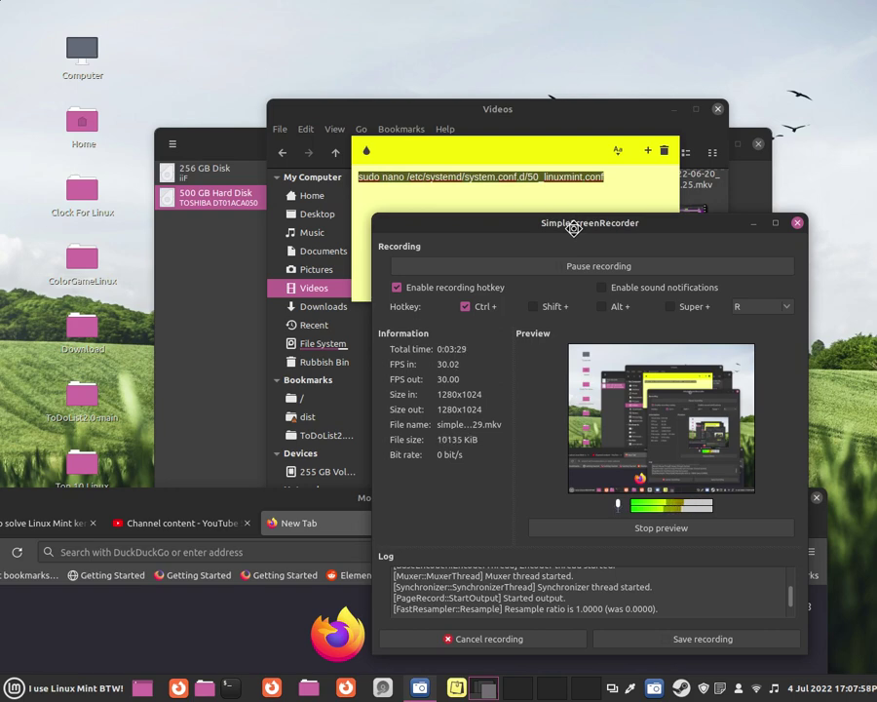